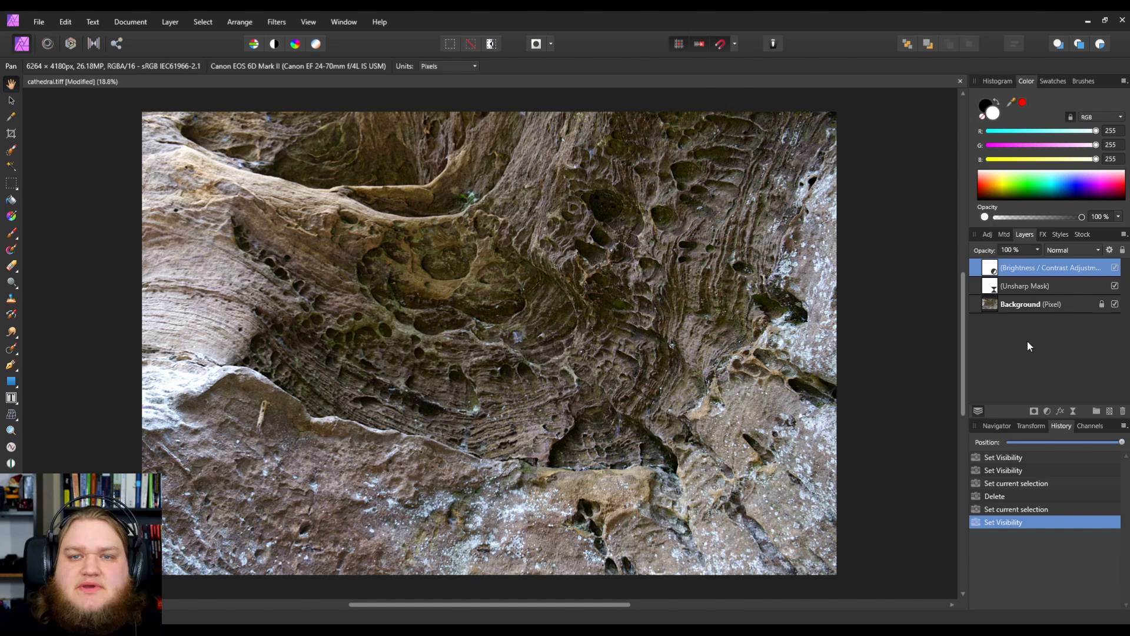
# Step: Merge all visible layers into a new pixel layer and name it Dodge & Burn
pyautogui.hotkey('ctrl', 'shift', 'alt', 'e')
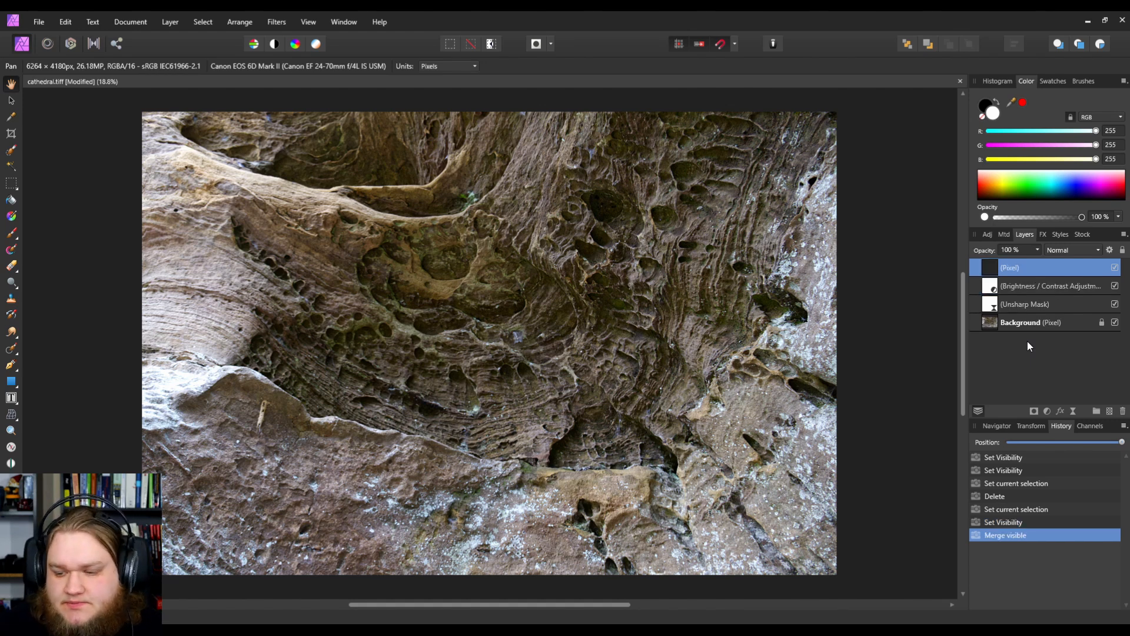
pyautogui.doubleClick(1009, 267)
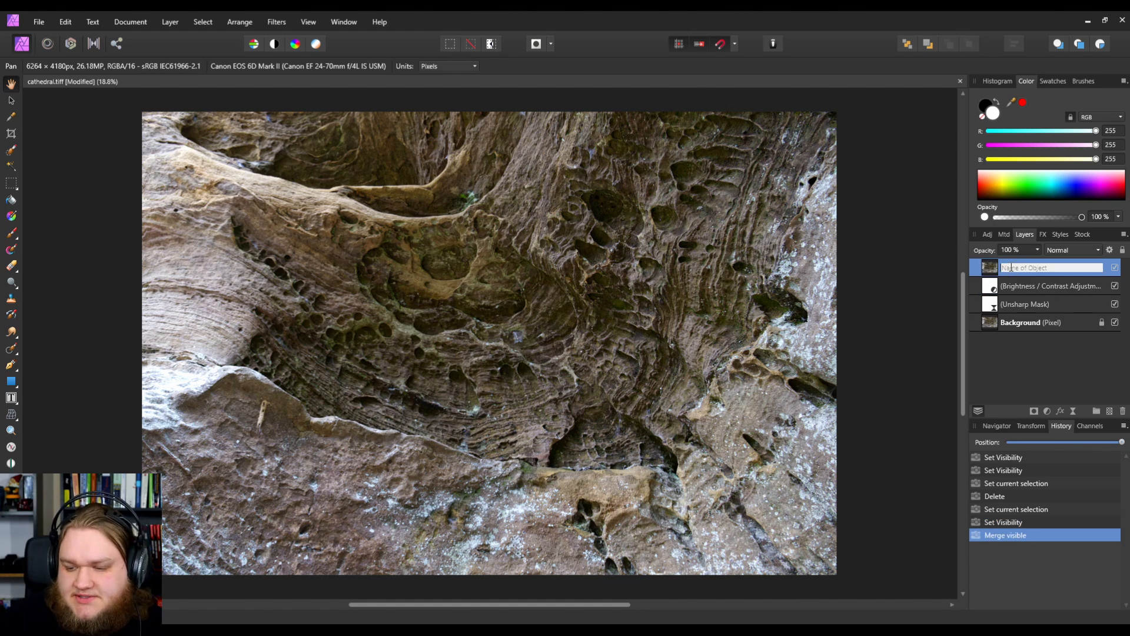
pyautogui.write('Dodge & Burn')
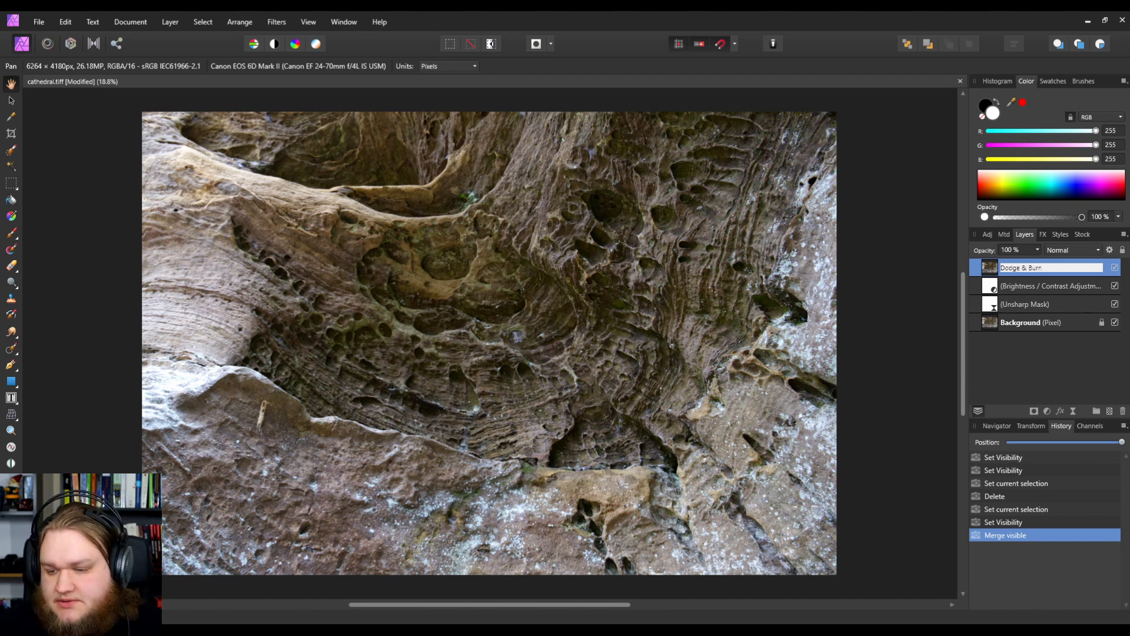
pyautogui.press('Return')
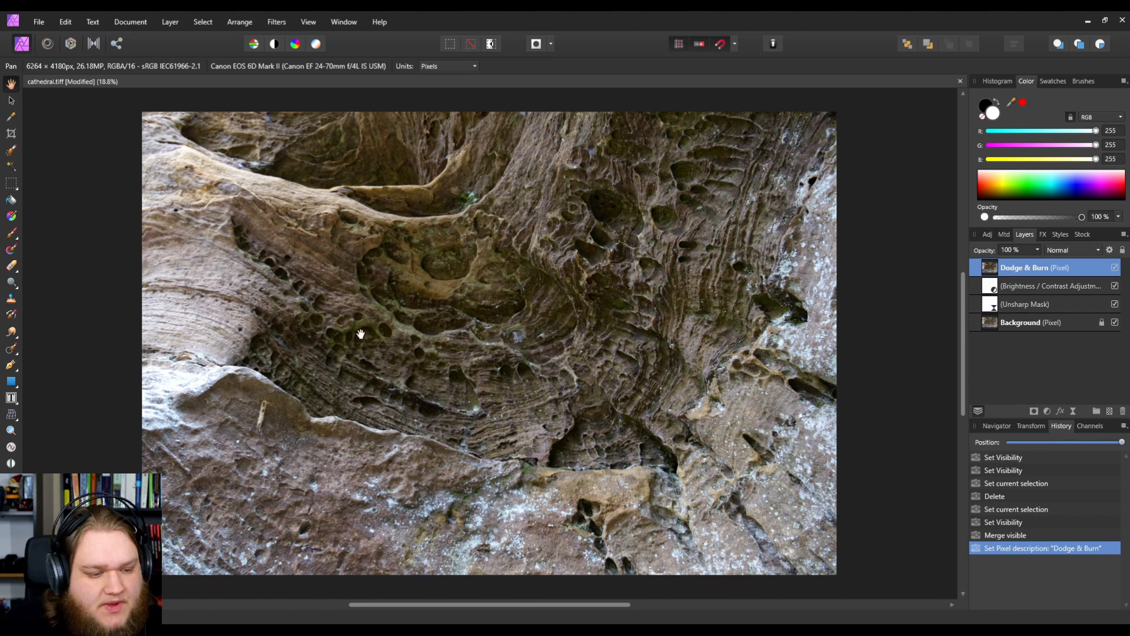
# Step: With the Dodge Brush tool at about 217 px on Shadows, dodge along the upper rock ledge and central cavity rim
pyautogui.click(12, 282)
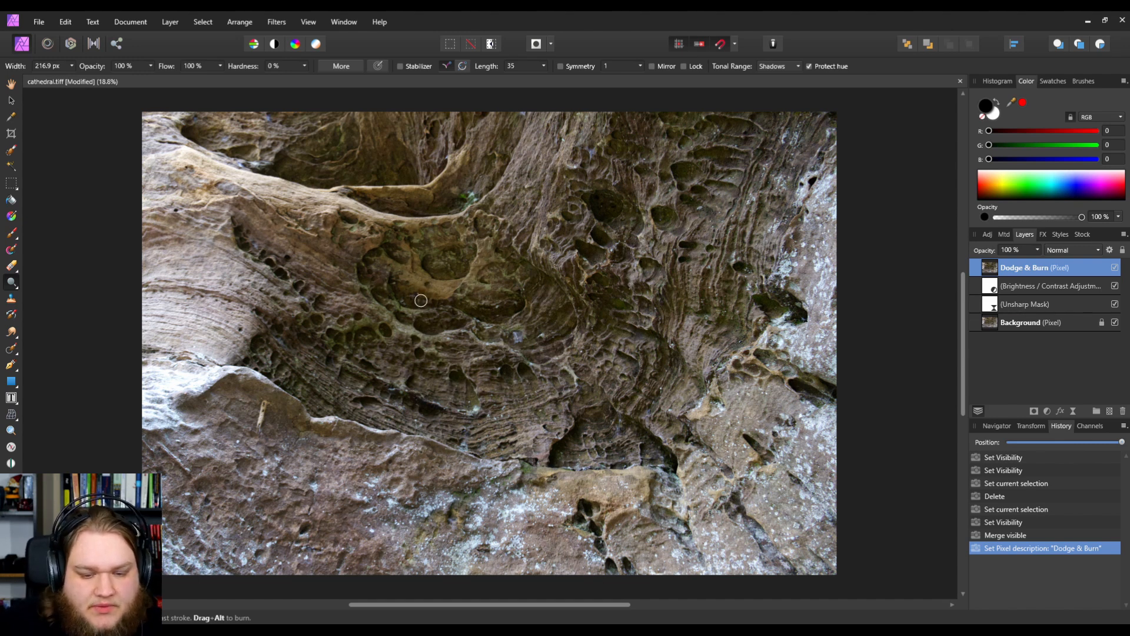
pyautogui.scroll(1, 424, 283)
pyautogui.scroll(2, 412, 281)
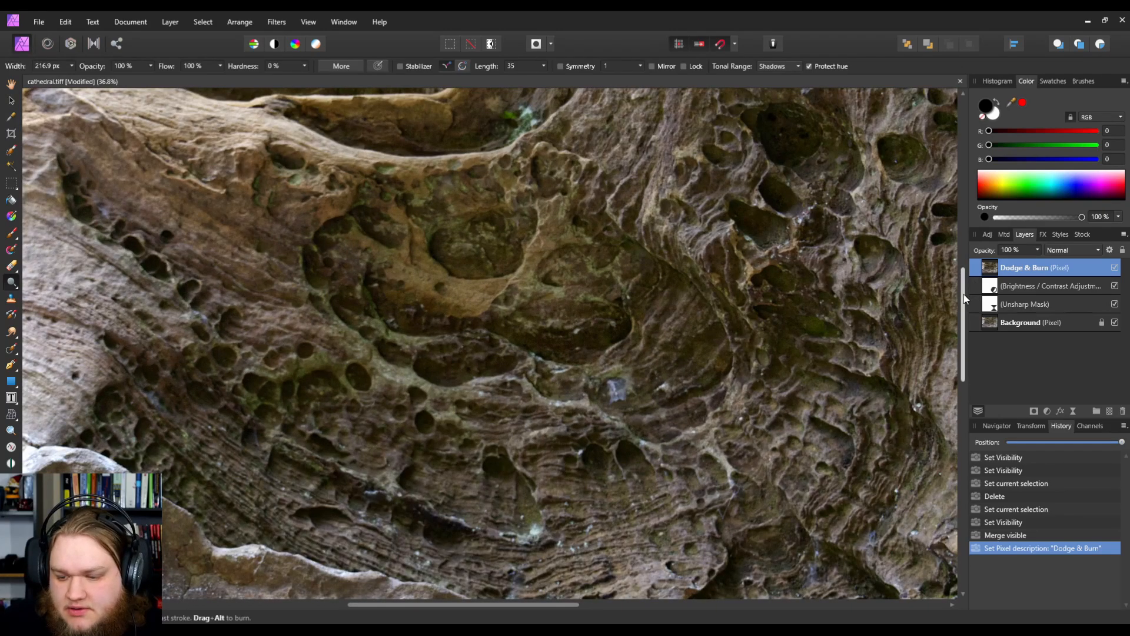
pyautogui.scroll(5, 741, 296)
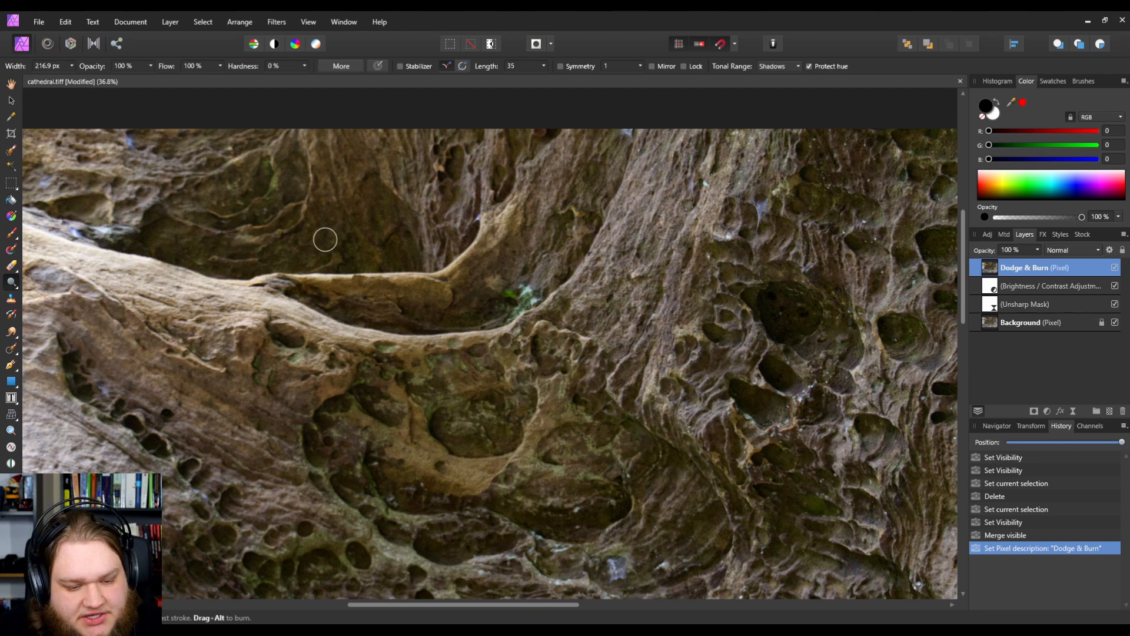
pyautogui.moveTo(316, 278)
pyautogui.mouseDown()
pyautogui.moveTo(433, 282)
pyautogui.moveTo(493, 248)
pyautogui.moveTo(504, 225)
pyautogui.mouseUp()
pyautogui.moveTo(504, 227)
pyautogui.mouseDown()
pyautogui.moveTo(467, 262)
pyautogui.moveTo(422, 285)
pyautogui.moveTo(319, 278)
pyautogui.mouseUp()
pyautogui.moveTo(468, 464)
pyautogui.mouseDown()
pyautogui.moveTo(401, 439)
pyautogui.moveTo(400, 429)
pyautogui.moveTo(415, 419)
pyautogui.moveTo(445, 458)
pyautogui.moveTo(492, 467)
pyautogui.moveTo(441, 481)
pyautogui.moveTo(424, 479)
pyautogui.moveTo(401, 447)
pyautogui.moveTo(528, 455)
pyautogui.moveTo(565, 435)
pyautogui.moveTo(532, 437)
pyautogui.mouseUp()
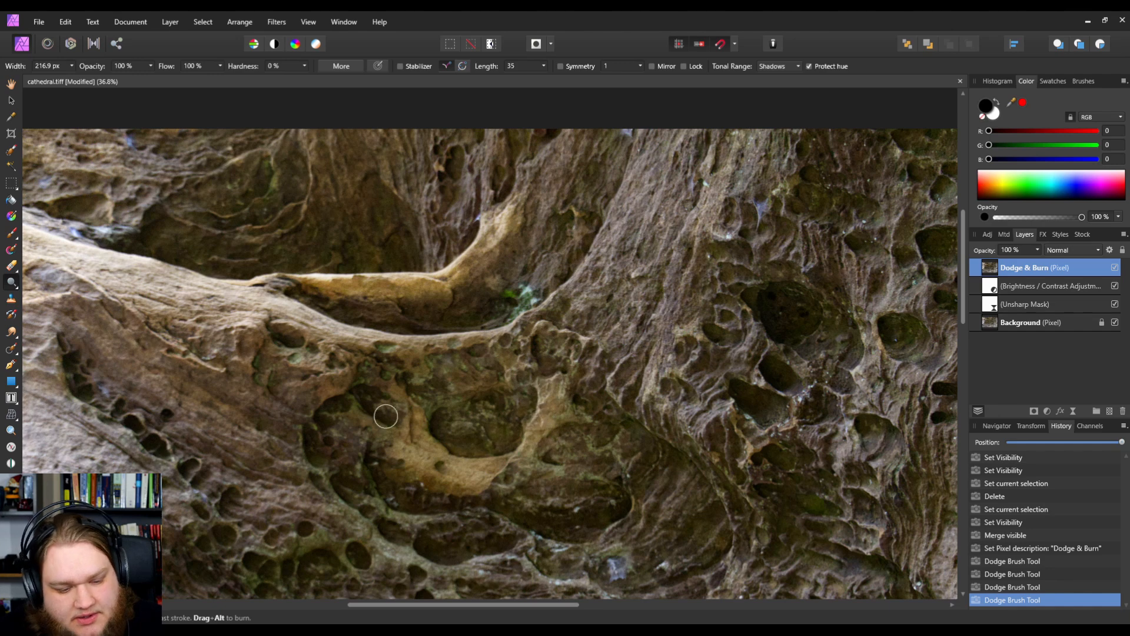
pyautogui.click(295, 320)
pyautogui.moveTo(301, 321)
pyautogui.mouseDown()
pyautogui.moveTo(436, 345)
pyautogui.moveTo(506, 339)
pyautogui.moveTo(478, 346)
pyautogui.moveTo(421, 522)
pyautogui.mouseUp()
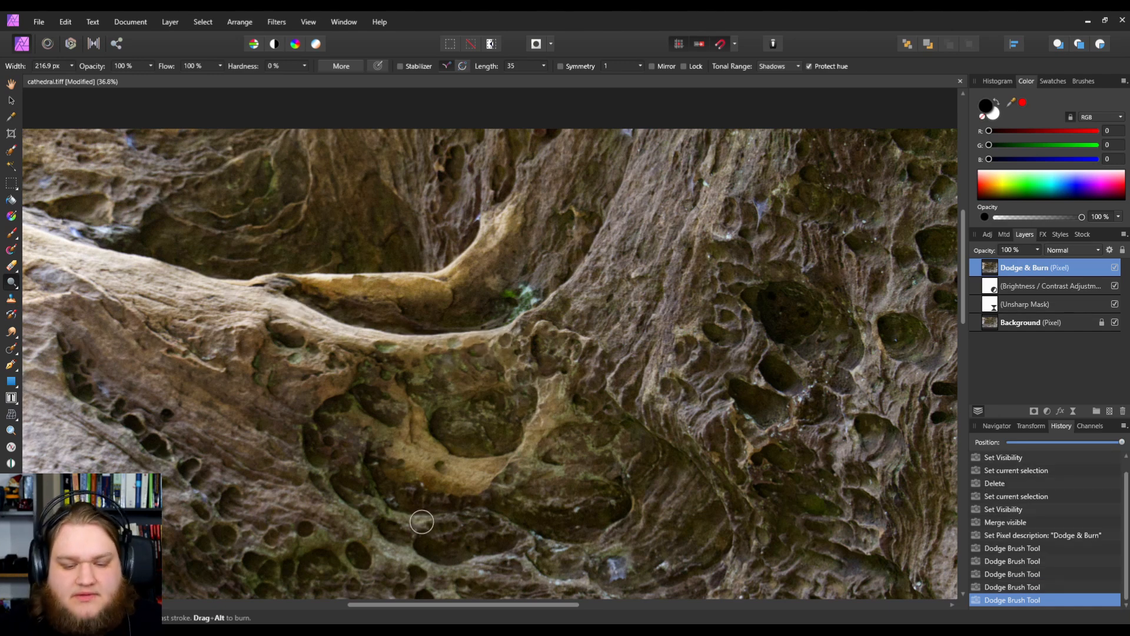
# Step: Dodge the ridge edges around the central cavity with short strokes
pyautogui.hotkey('ctrl', '-')
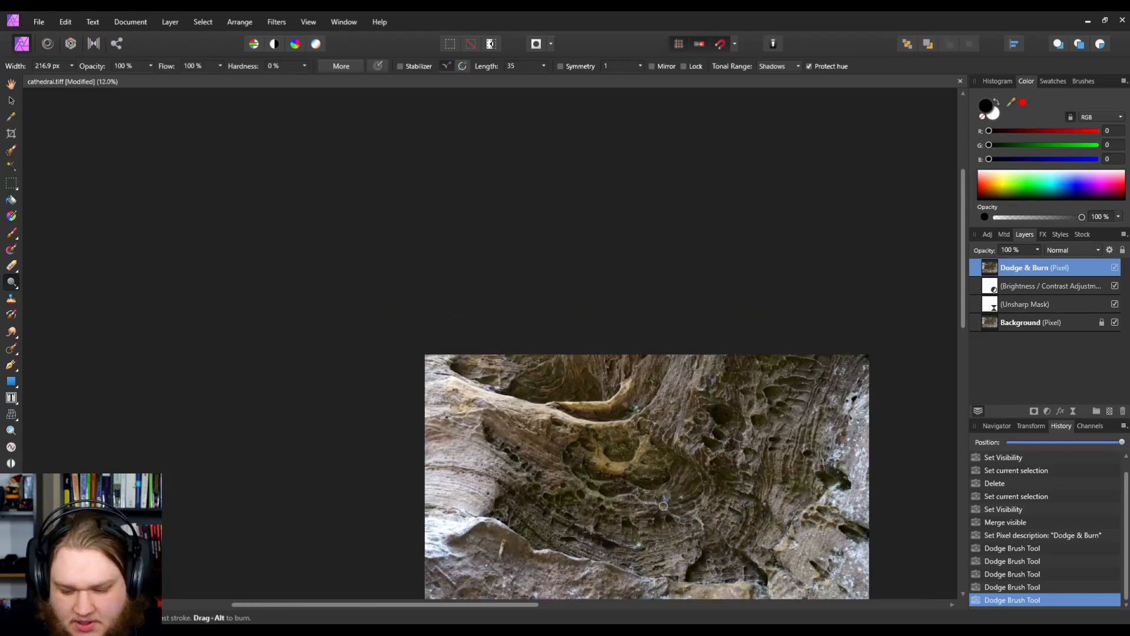
pyautogui.hotkey('ctrl', '-')
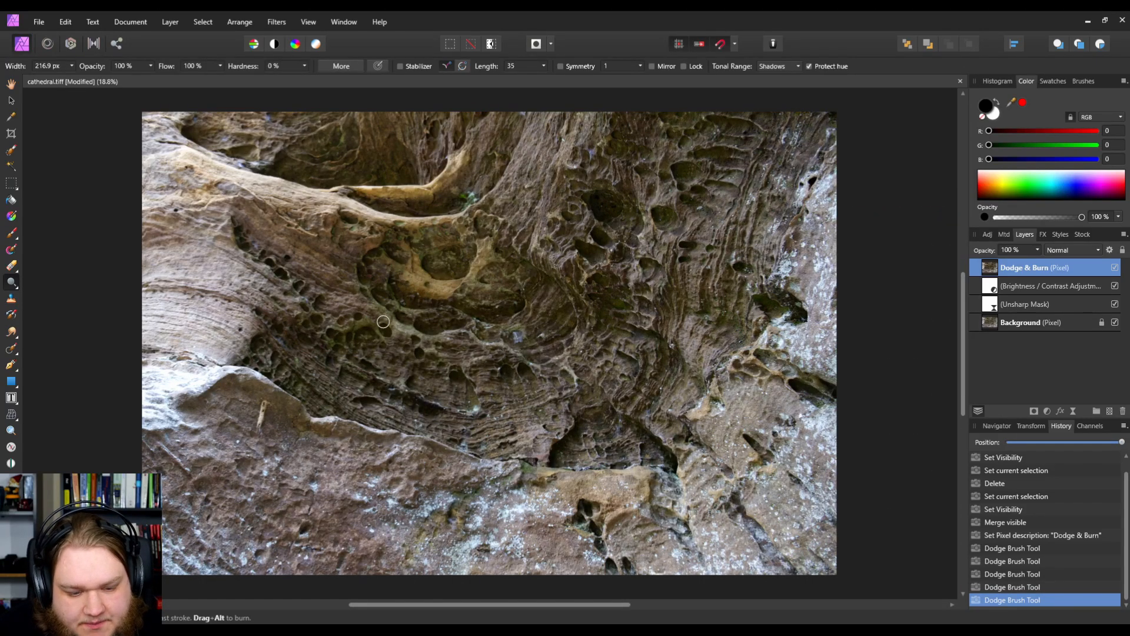
pyautogui.scroll(2, 385, 323)
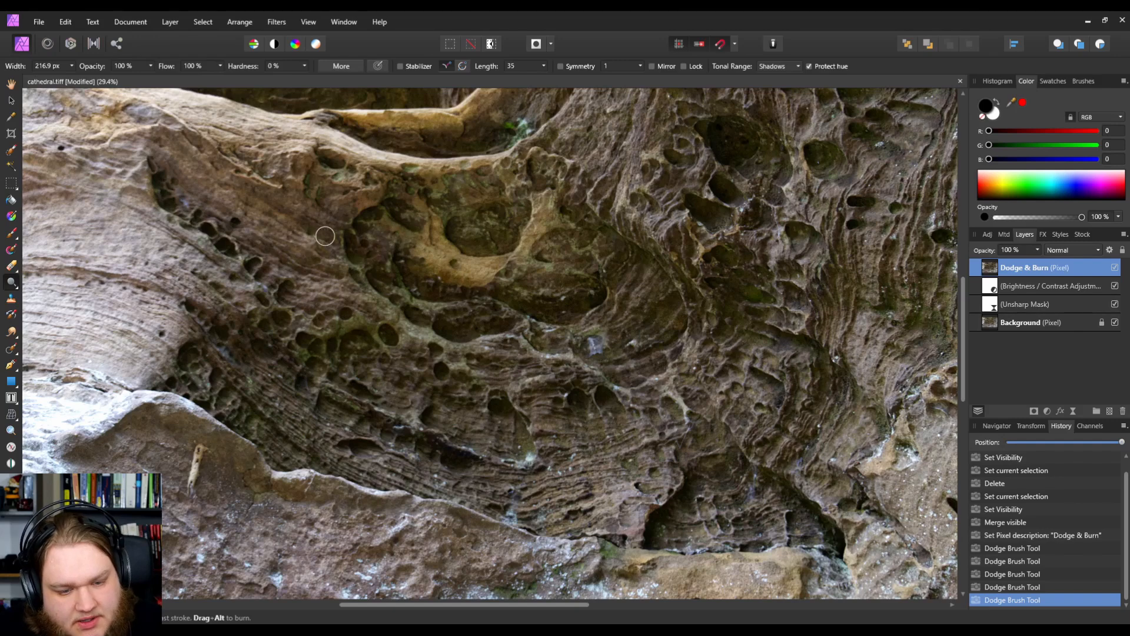
pyautogui.moveTo(359, 267); pyautogui.dragTo(368, 280)
pyautogui.moveTo(421, 331)
pyautogui.mouseDown()
pyautogui.moveTo(475, 347)
pyautogui.moveTo(363, 320)
pyautogui.moveTo(389, 312)
pyautogui.moveTo(424, 356)
pyautogui.moveTo(377, 354)
pyautogui.moveTo(375, 317)
pyautogui.mouseUp()
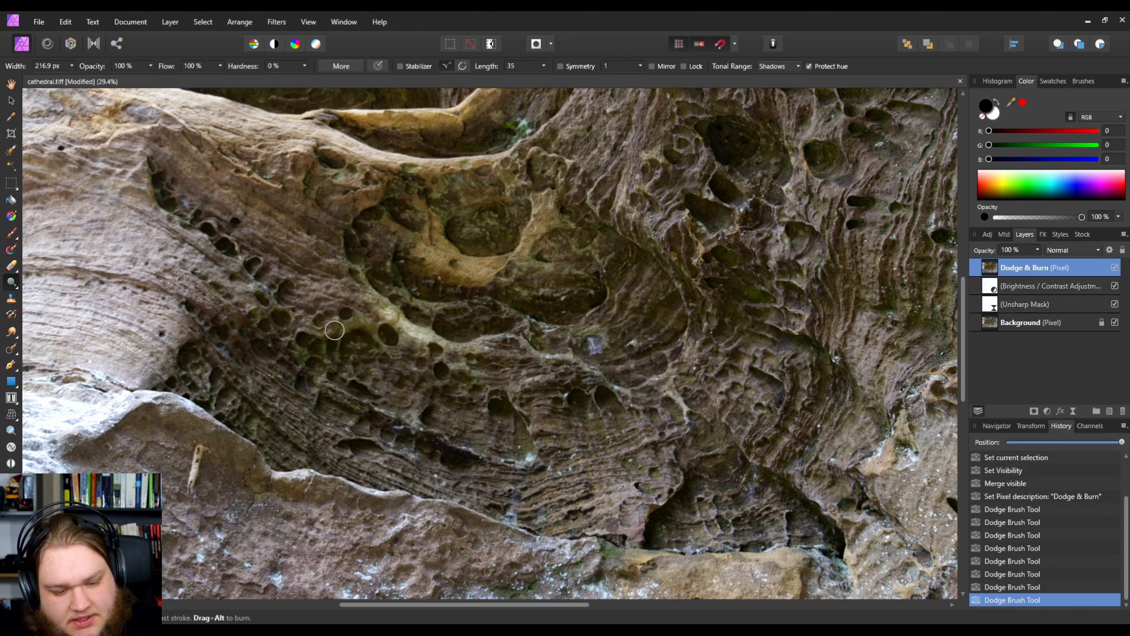
# Step: Shrink the dodge brush to about 82 px and dodge a small ridge below the cavity
pyautogui.scroll(1, 356, 322)
pyautogui.scroll(3, 356, 322)
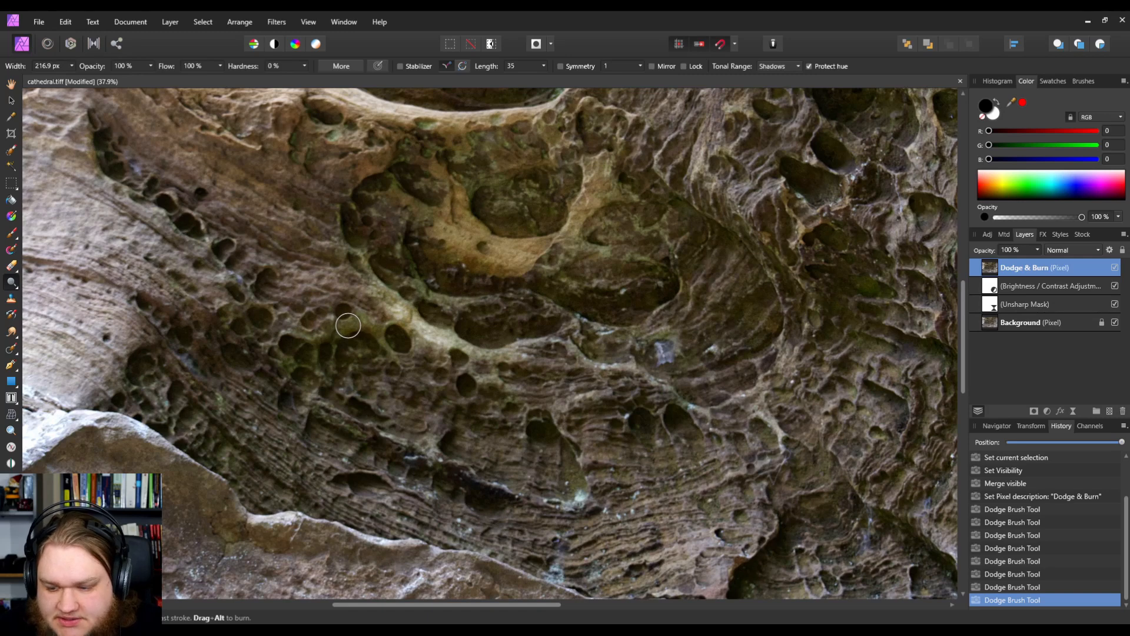
pyautogui.press('[')
pyautogui.press('[')
pyautogui.press('[')
pyautogui.press('[')
pyautogui.press('[')
pyautogui.moveTo(348, 326)
pyautogui.mouseDown()
pyautogui.moveTo(335, 321)
pyautogui.moveTo(377, 332)
pyautogui.moveTo(389, 360)
pyautogui.mouseUp()
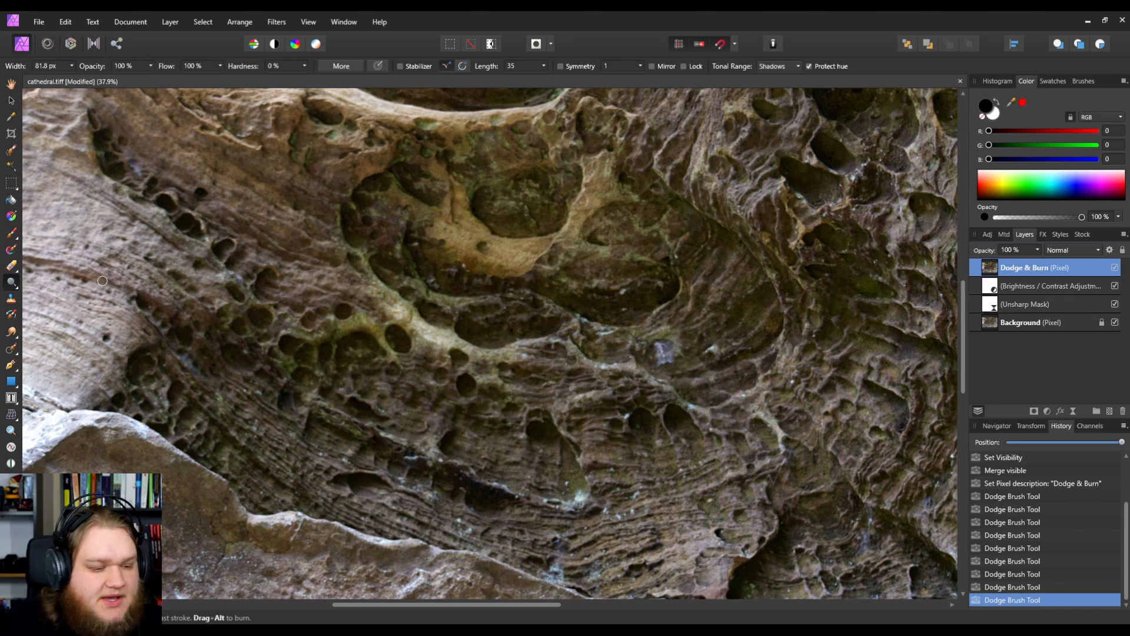
# Step: Switch to the Burn Brush tool at about 355 px and burn the hollow inside the upper cavity
pyautogui.click(11, 285)
pyautogui.click(50, 300)
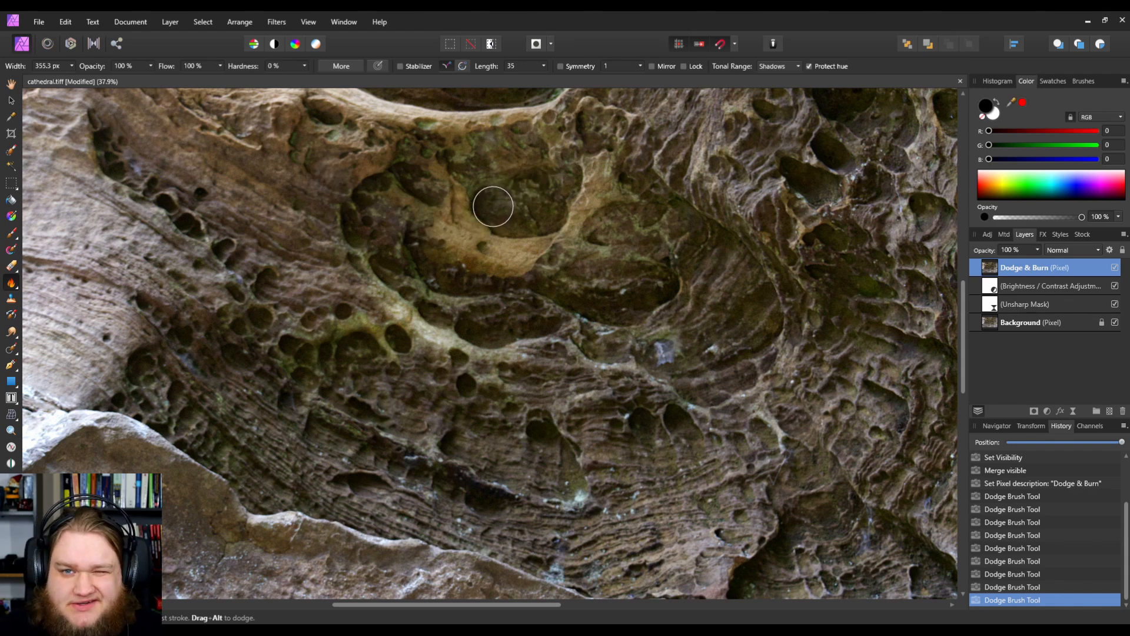
pyautogui.moveTo(492, 206)
pyautogui.mouseDown()
pyautogui.moveTo(545, 214)
pyautogui.moveTo(565, 178)
pyautogui.moveTo(493, 189)
pyautogui.moveTo(539, 199)
pyautogui.moveTo(558, 188)
pyautogui.moveTo(507, 216)
pyautogui.moveTo(487, 200)
pyautogui.moveTo(530, 211)
pyautogui.moveTo(441, 203)
pyautogui.moveTo(333, 233)
pyautogui.moveTo(401, 280)
pyautogui.moveTo(434, 263)
pyautogui.moveTo(452, 232)
pyautogui.moveTo(437, 213)
pyautogui.mouseUp()
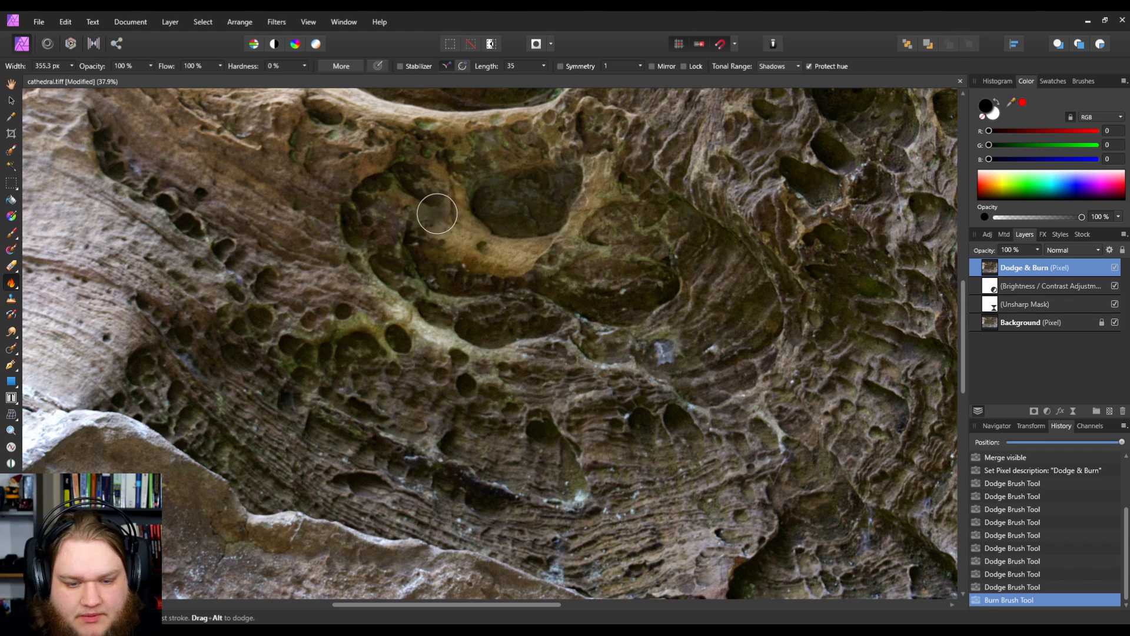
# Step: Reduce the burn brush to about 134 px and burn the small hollows along the lit ridge
pyautogui.press('[')
pyautogui.press('[')
pyautogui.press('[')
pyautogui.press('[')
pyautogui.press('[')
pyautogui.press('[')
pyautogui.press('[')
pyautogui.press('[')
pyautogui.press('[')
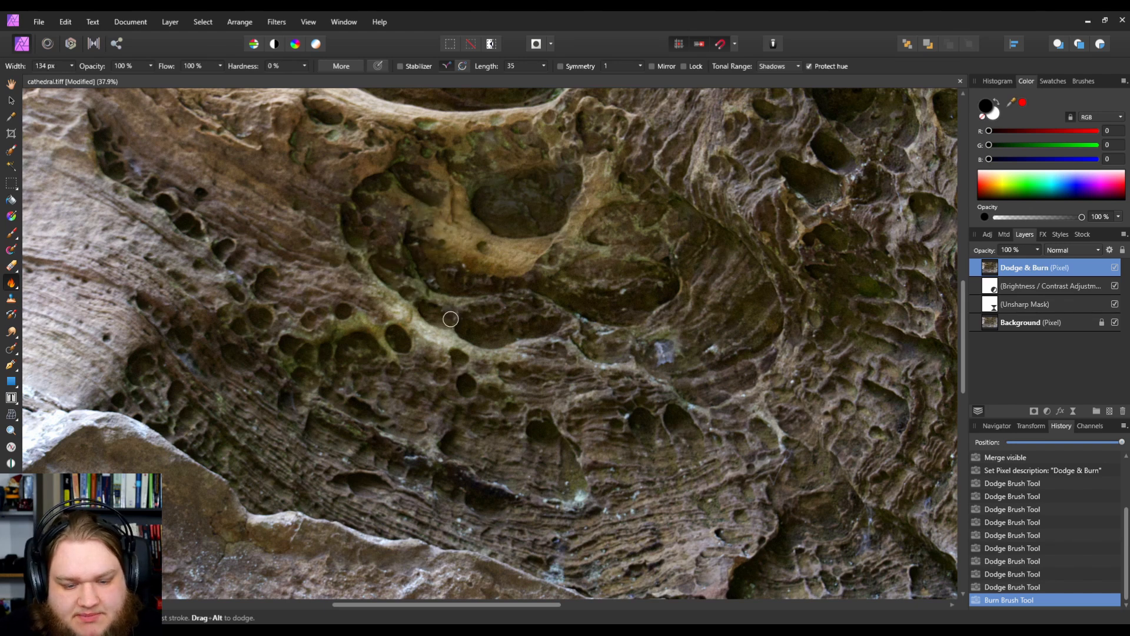
pyautogui.moveTo(395, 332); pyautogui.dragTo(399, 340)
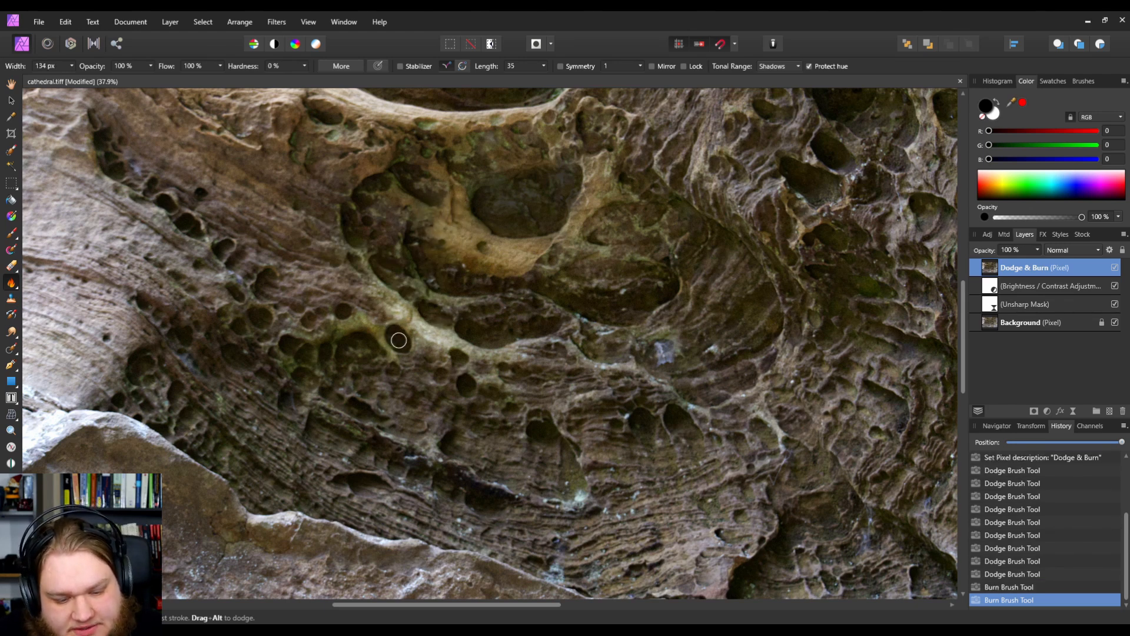
pyautogui.click(399, 340)
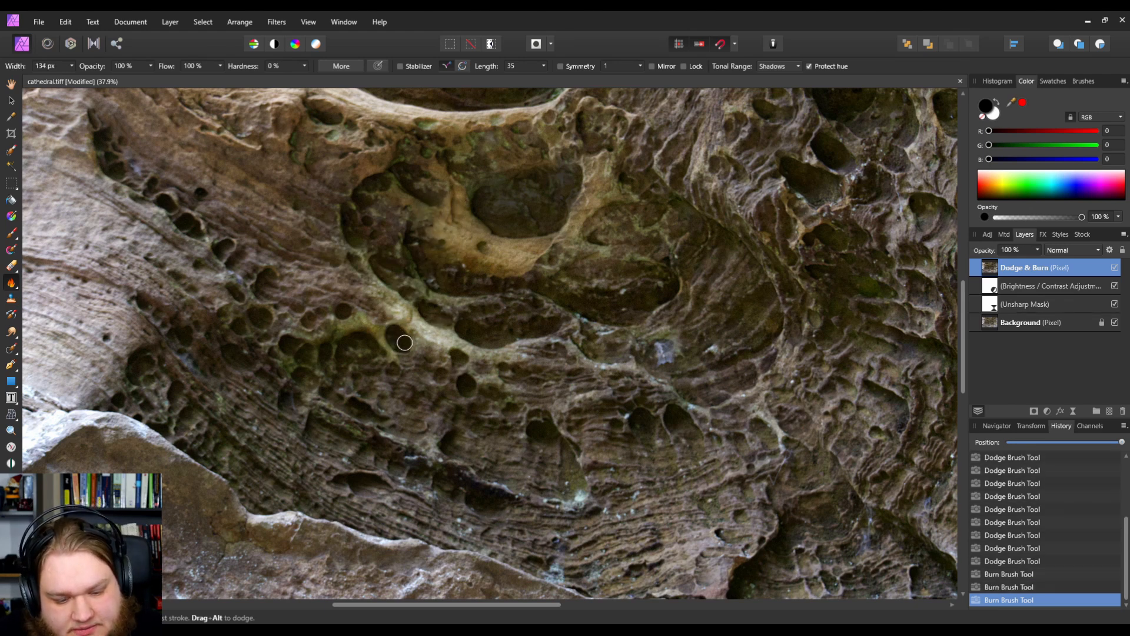
pyautogui.click(346, 312)
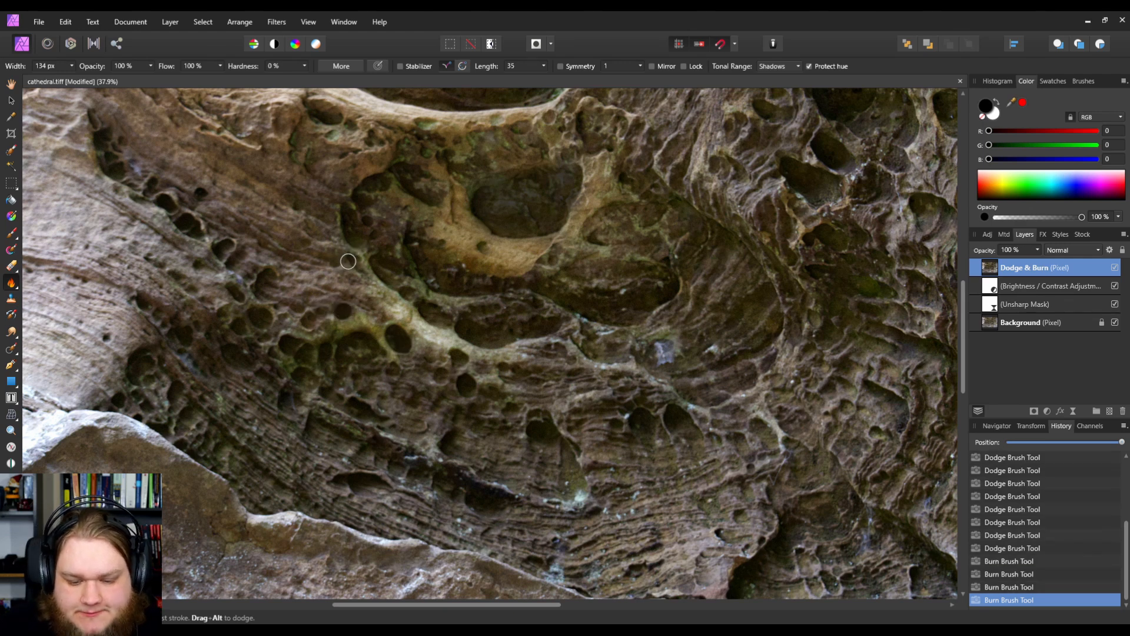
pyautogui.moveTo(965, 321); pyautogui.dragTo(964, 254)
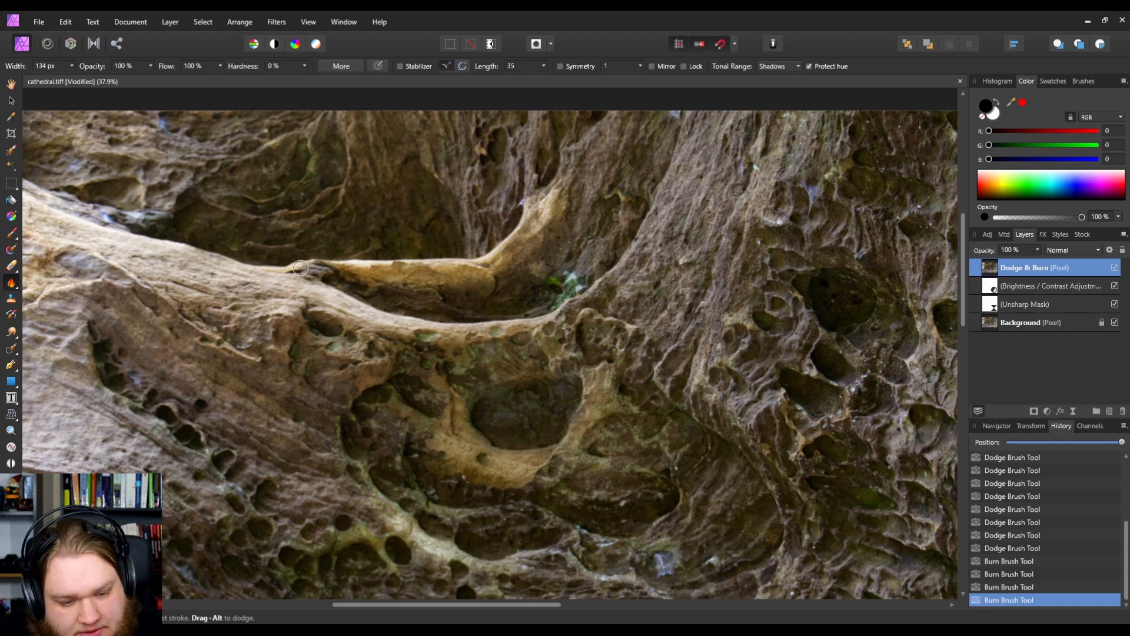
pyautogui.moveTo(356, 288)
pyautogui.mouseDown()
pyautogui.moveTo(326, 279)
pyautogui.moveTo(372, 294)
pyautogui.moveTo(546, 296)
pyautogui.moveTo(533, 308)
pyautogui.moveTo(374, 311)
pyautogui.mouseUp()
pyautogui.scroll(-3, 373, 311)
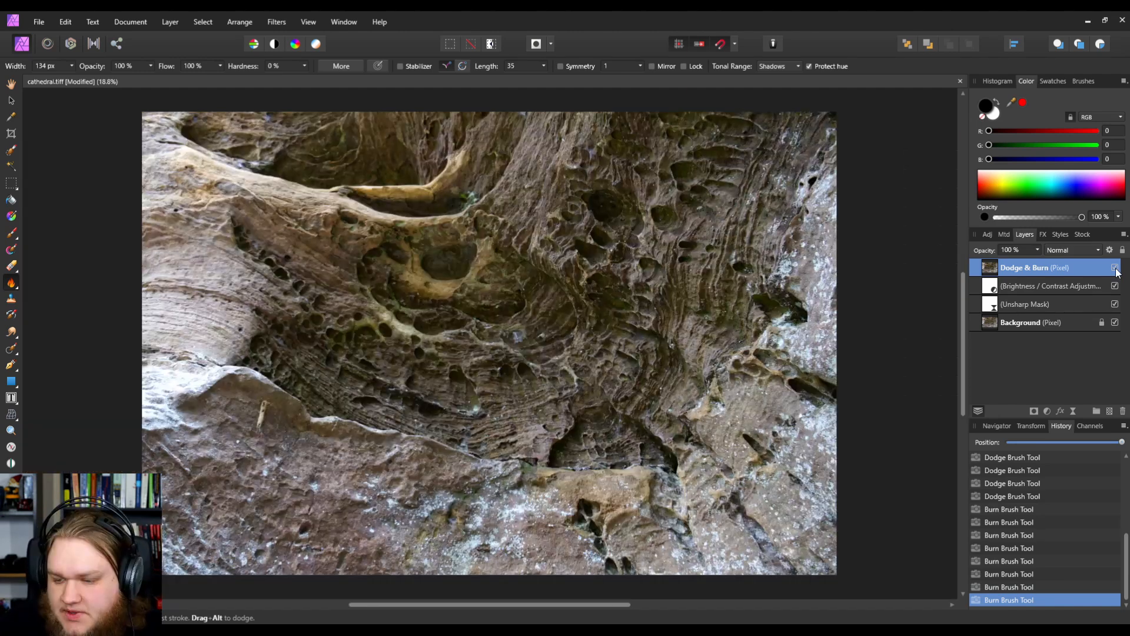
# Step: Toggle the dodge and burn layer's visibility to compare the edit with the original
pyautogui.click(1115, 269)
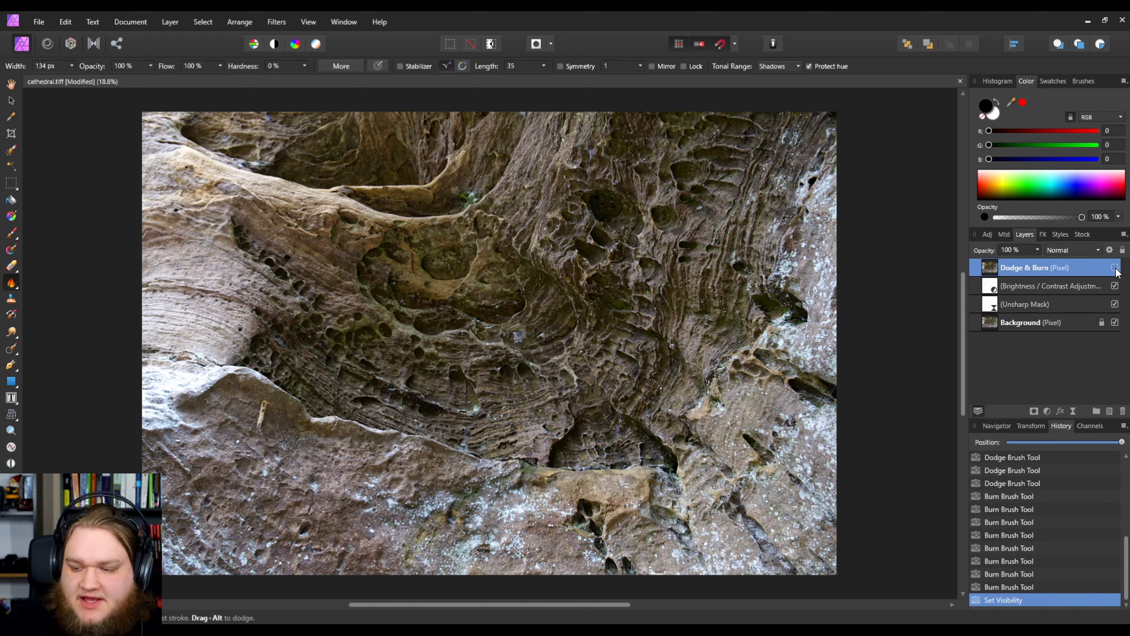
pyautogui.click(1115, 268)
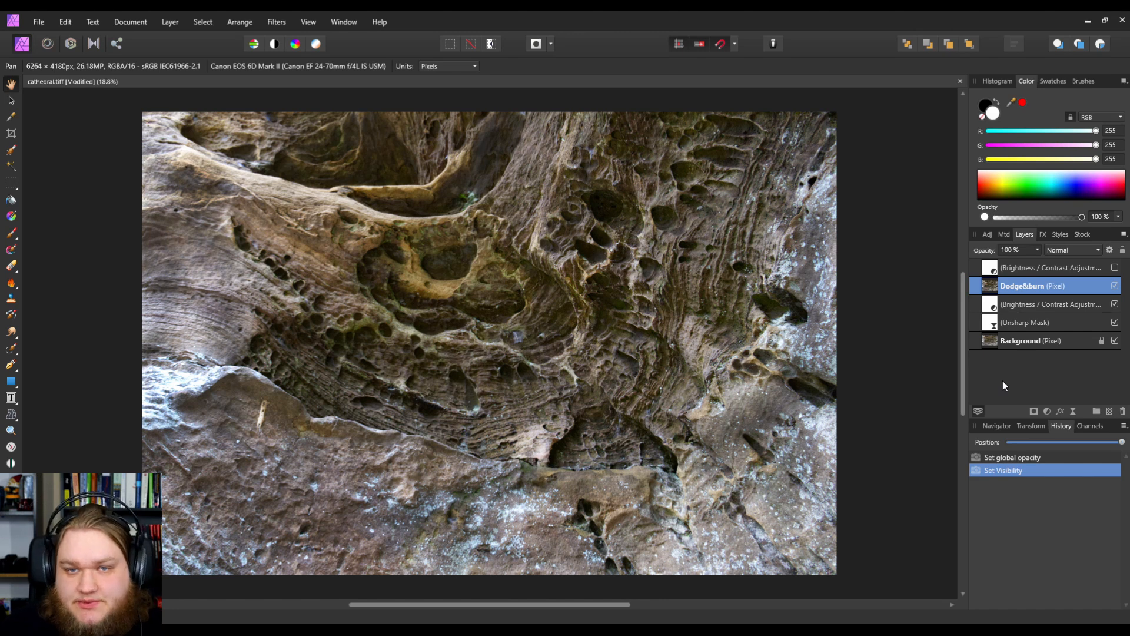
pyautogui.click(1114, 287)
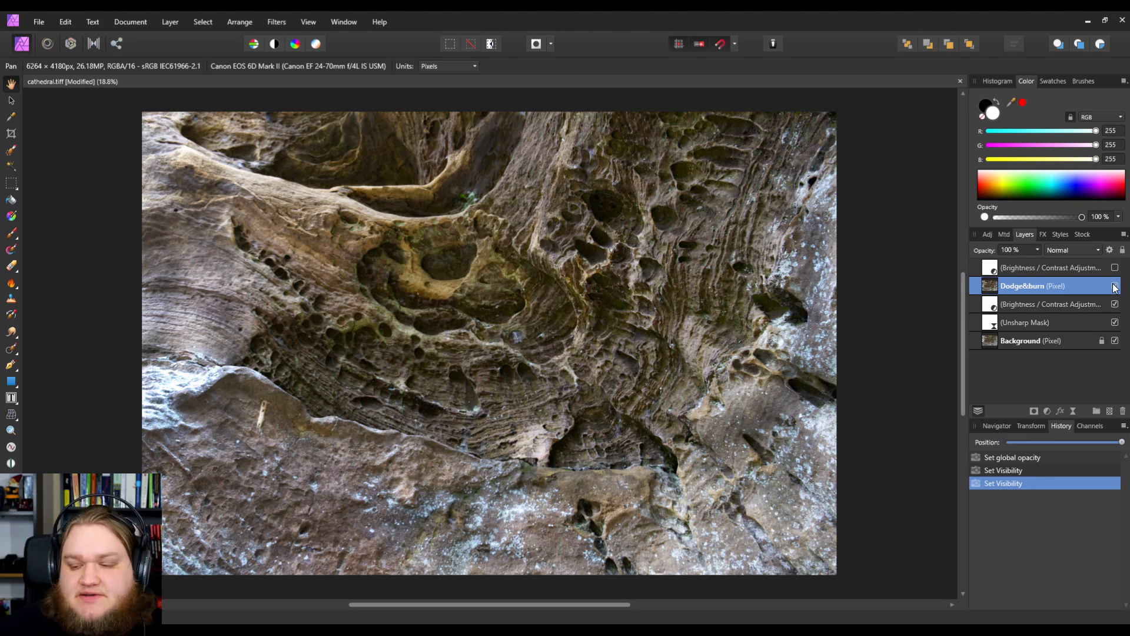
# Step: Set the Dodge&burn layer's opacity to 75%
pyautogui.click(1037, 250)
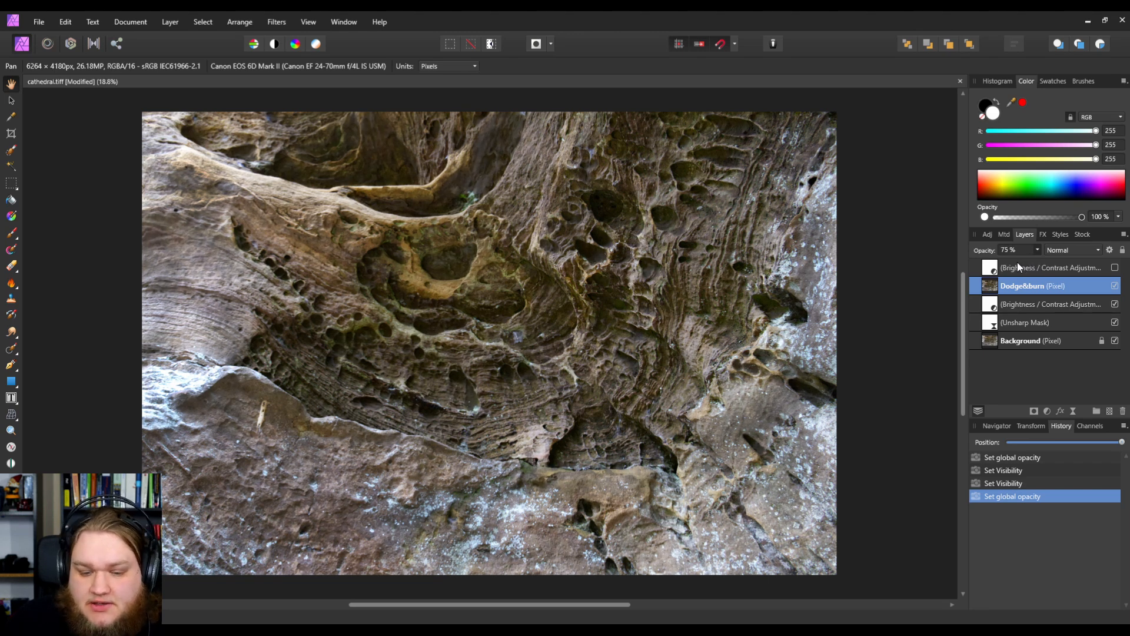
pyautogui.press('2')
pyautogui.press('5')
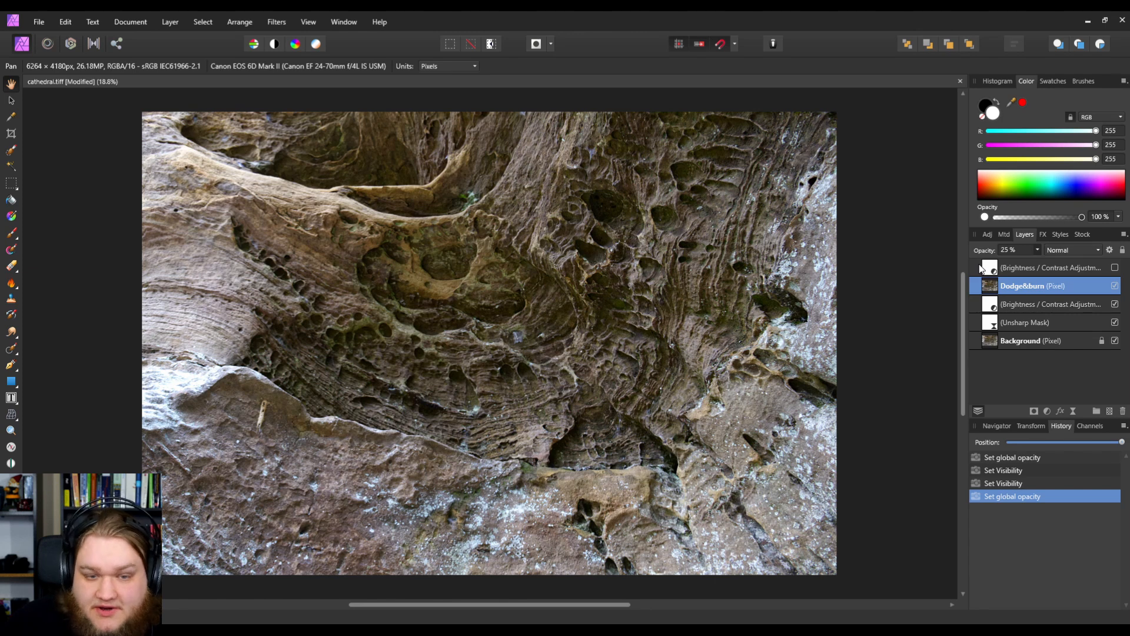
pyautogui.press('8')
pyautogui.press('1')
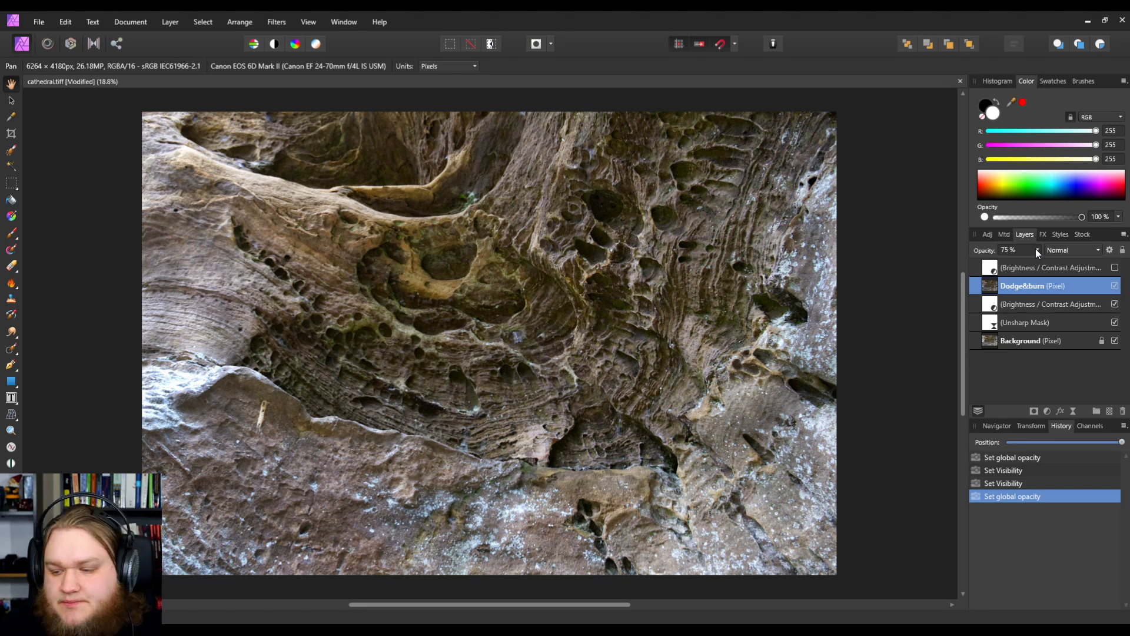
# Step: Switch the Dodge&burn layer off and on to judge the reduced effect
pyautogui.click(1115, 287)
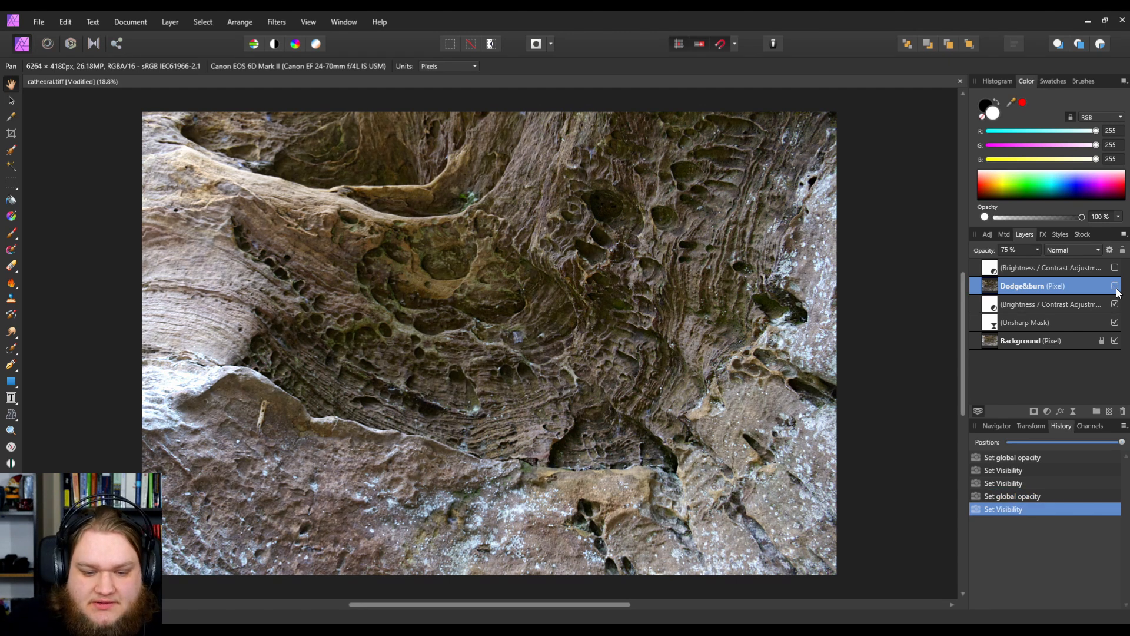
pyautogui.click(1116, 286)
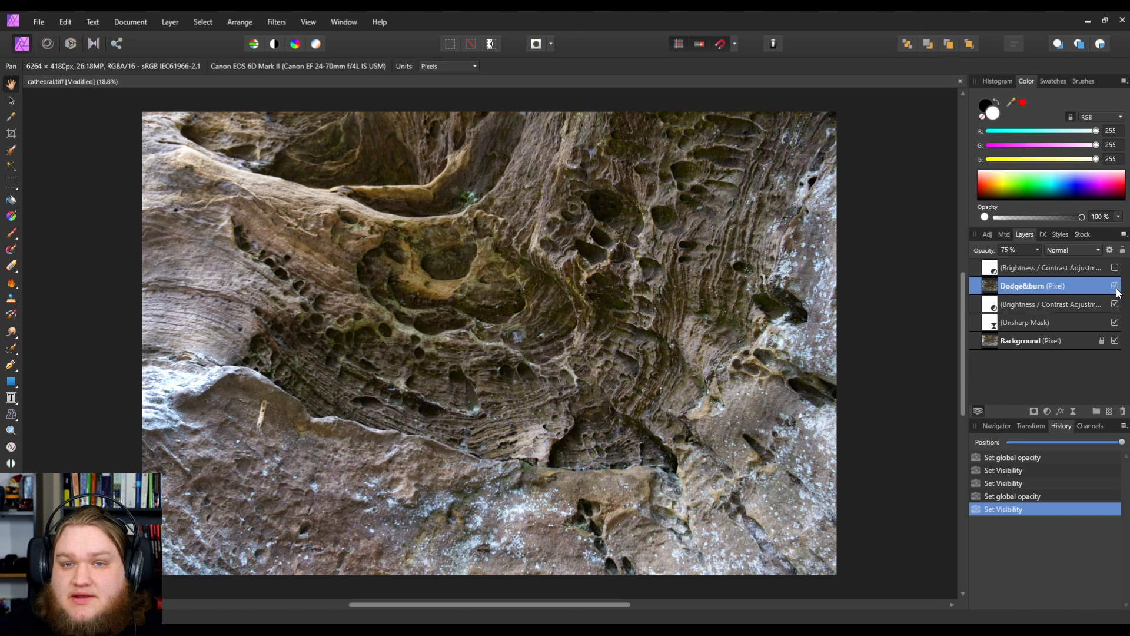
# Step: Show the top Brightness / Contrast adjustment layer, select it and toggle it to compare
pyautogui.click(1115, 267)
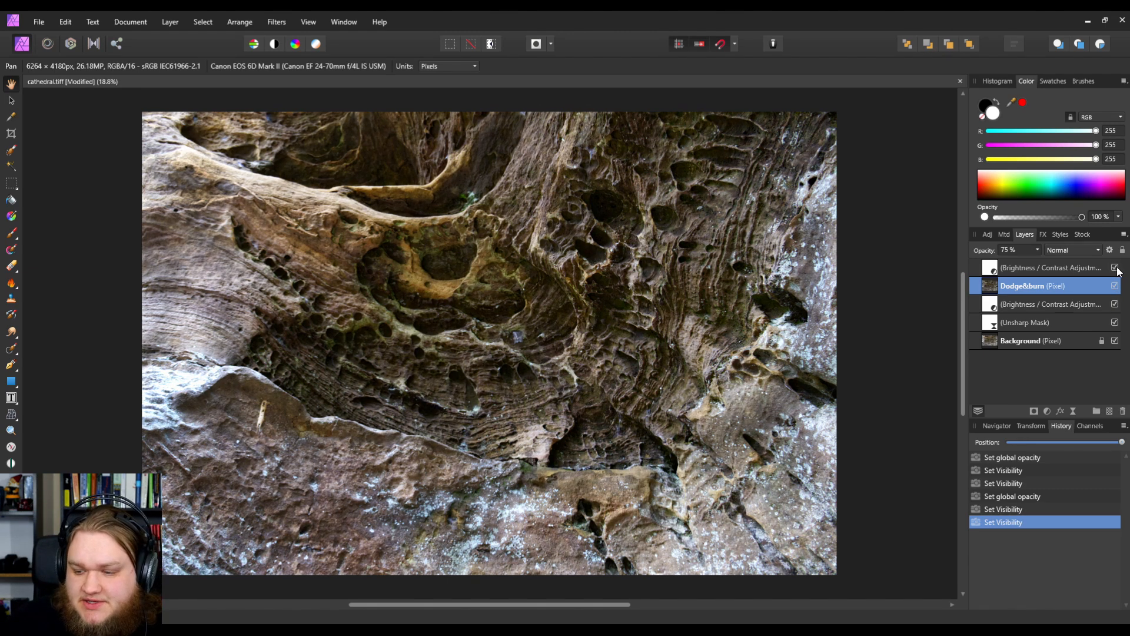
pyautogui.click(997, 270)
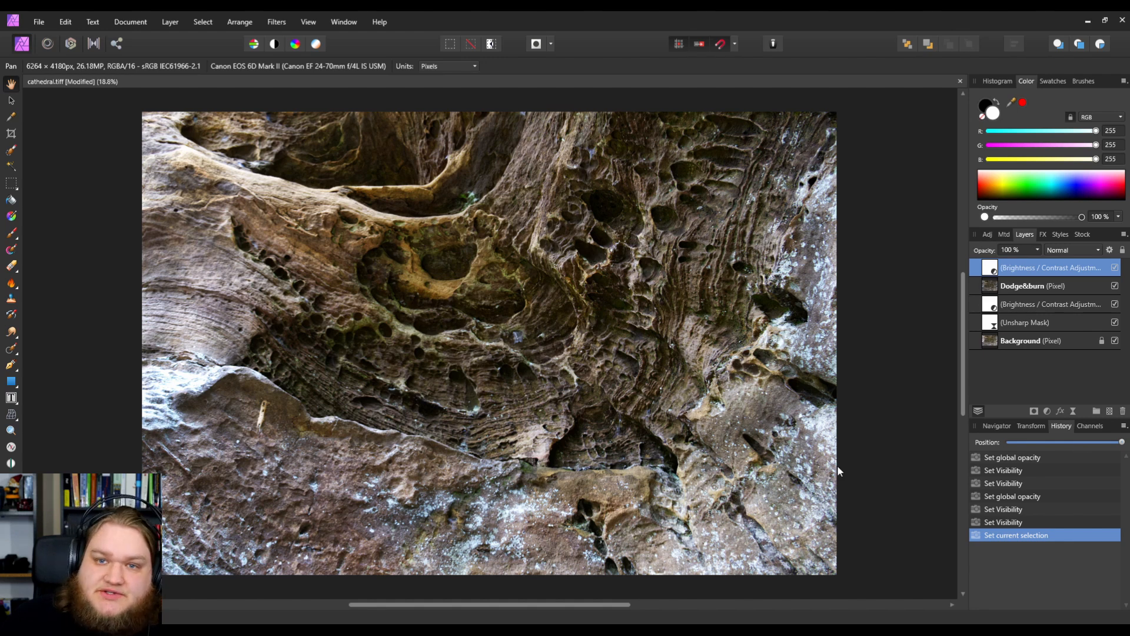
pyautogui.click(1116, 269)
pyautogui.click(1115, 269)
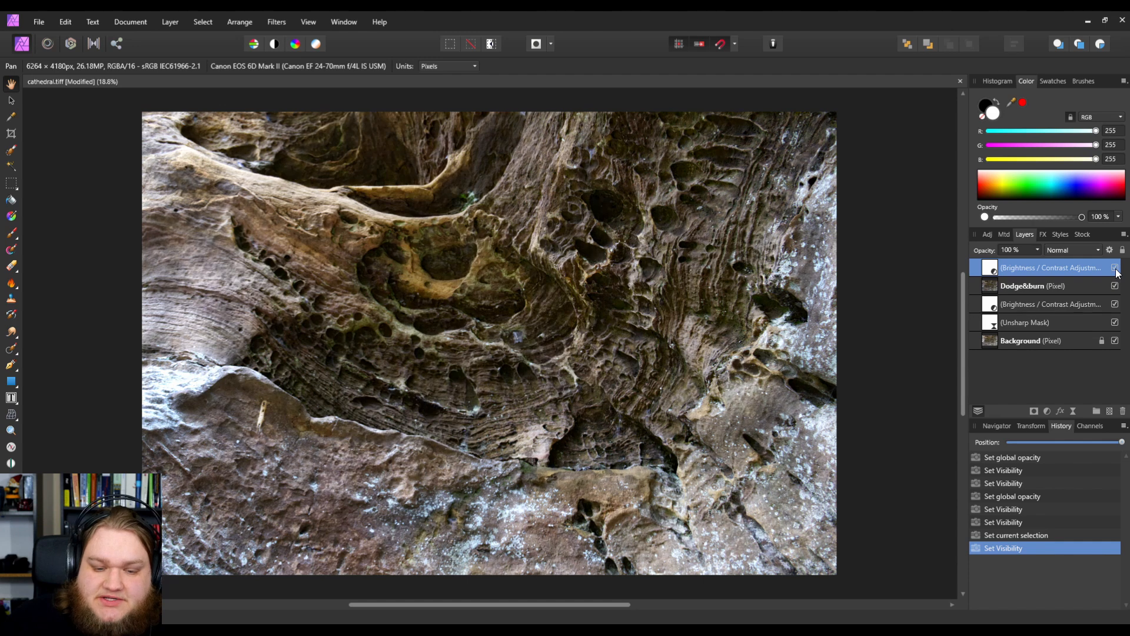